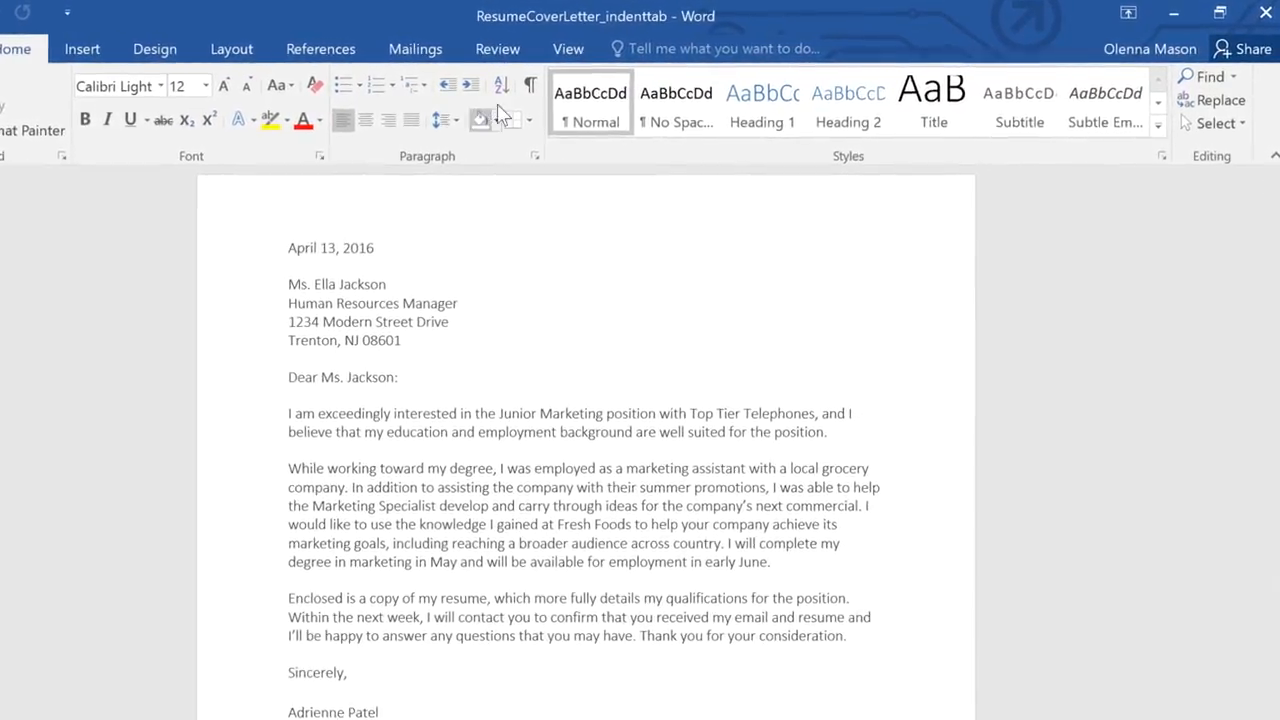
# Show the ruler and indent the first line of the letter's opening body paragraph by 0.5 inch
pyautogui.click(546, 50)
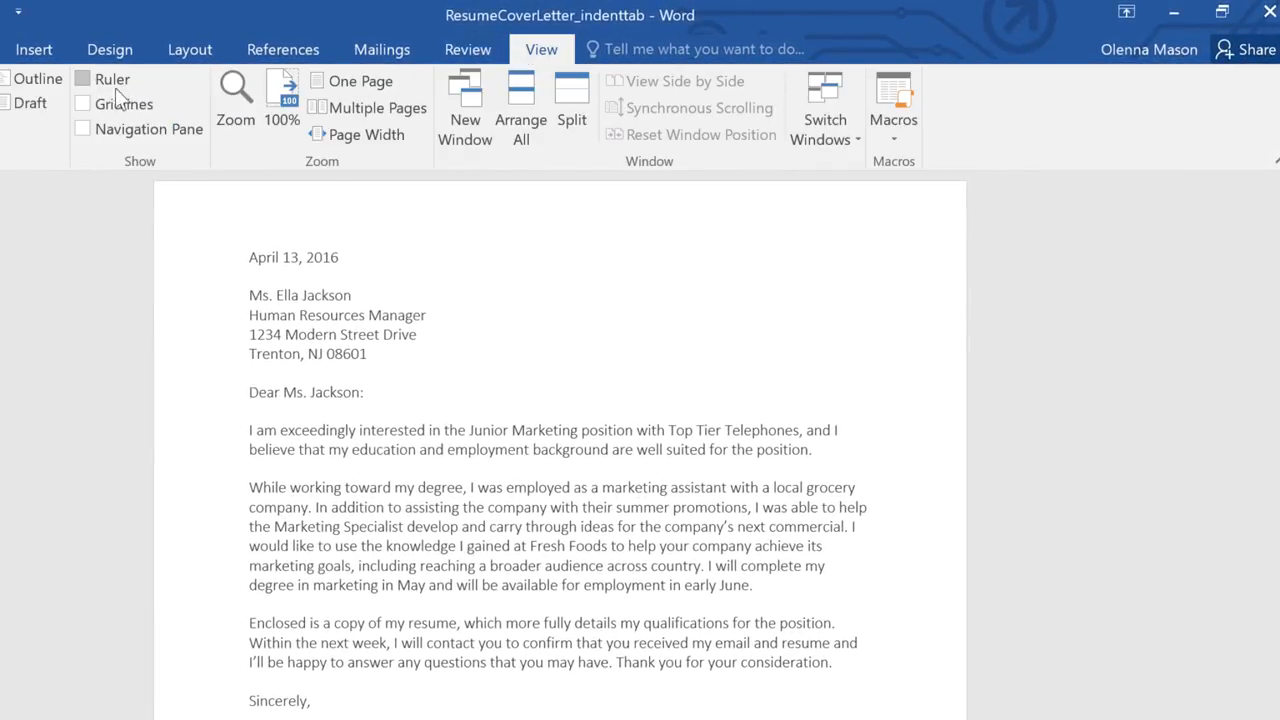
pyautogui.click(83, 79)
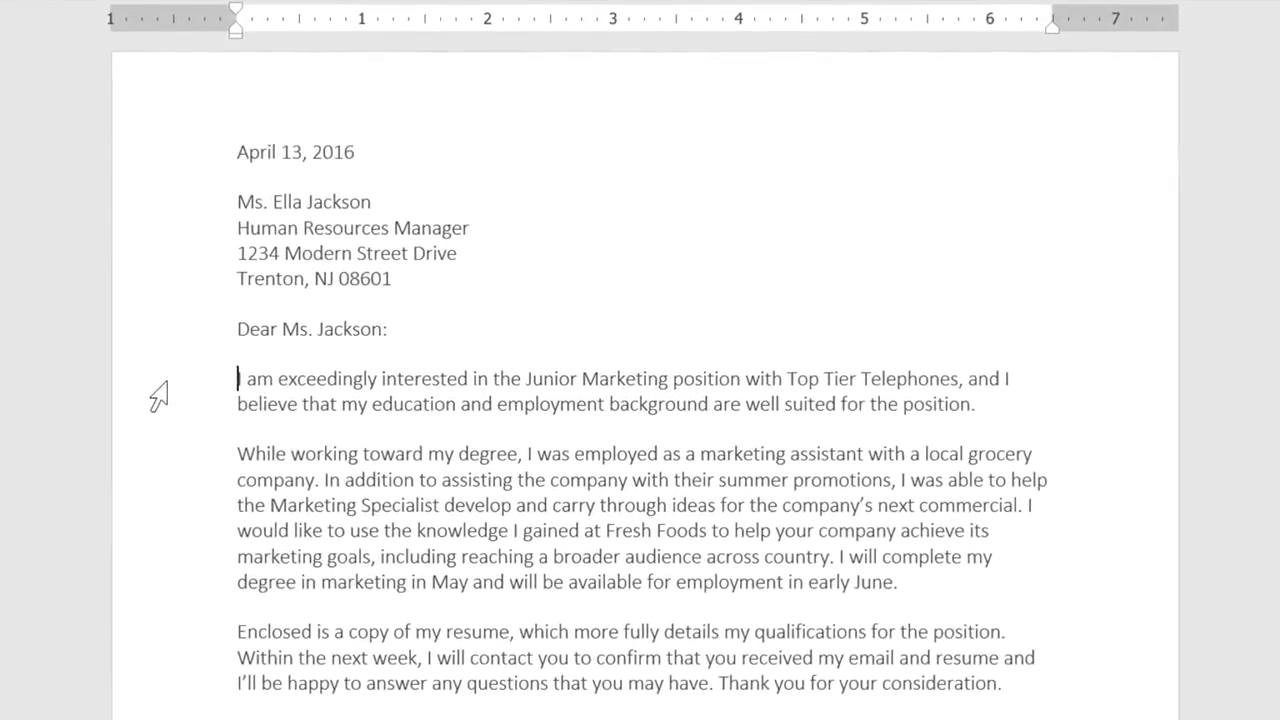
pyautogui.press('Tab')
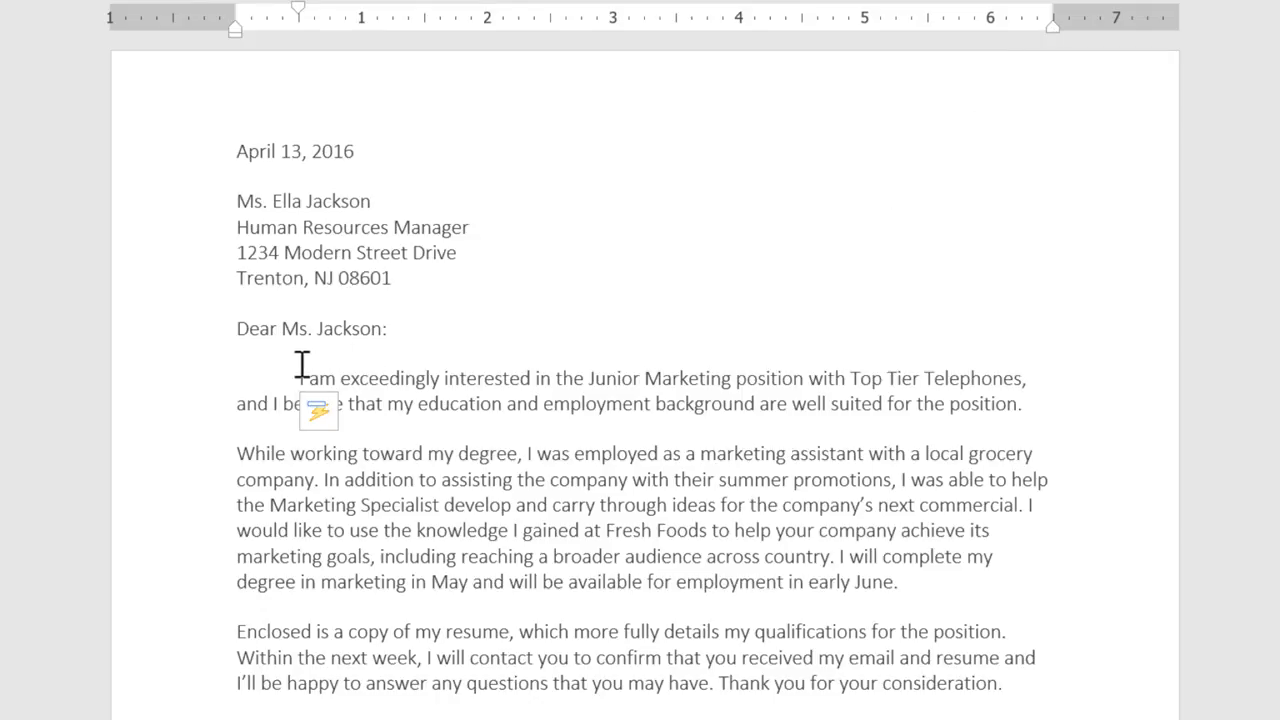
# Try a 1-inch first-line indent and a hanging indent of about 0.5 inch on the letter's three body paragraphs
pyautogui.moveTo(297, 375); pyautogui.dragTo(1015, 695)
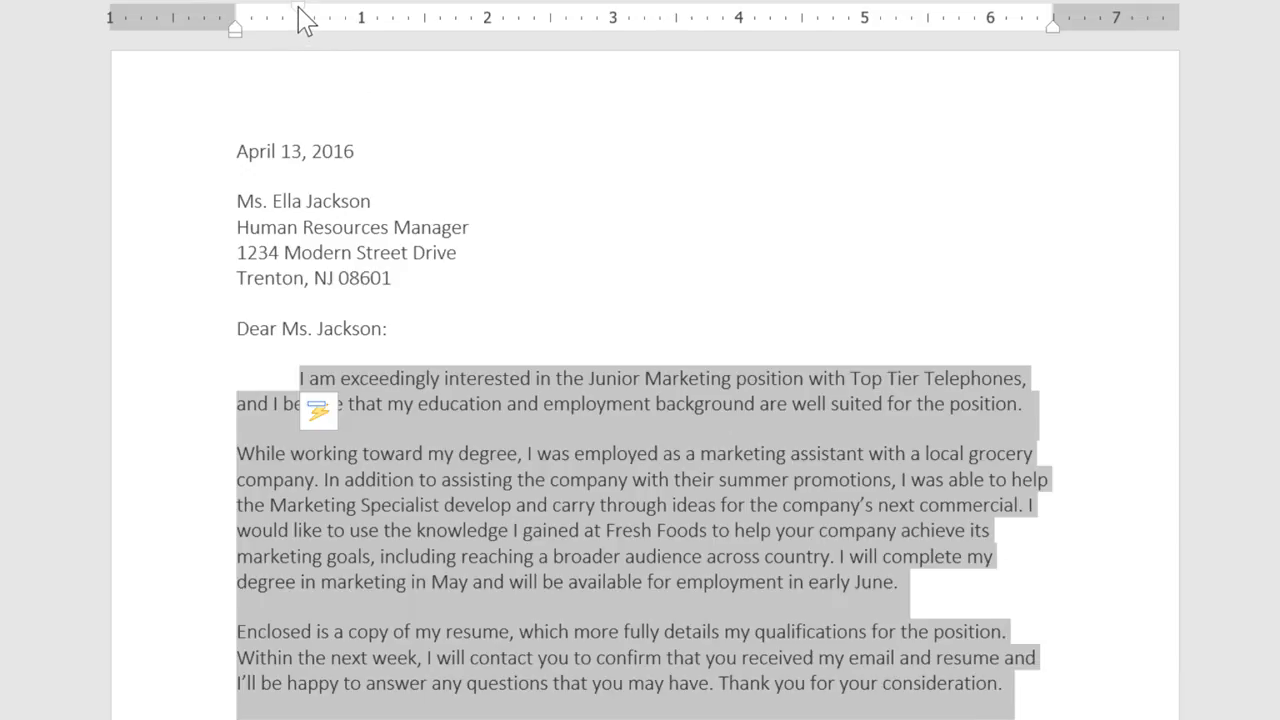
pyautogui.moveTo(299, 8); pyautogui.dragTo(364, 14)
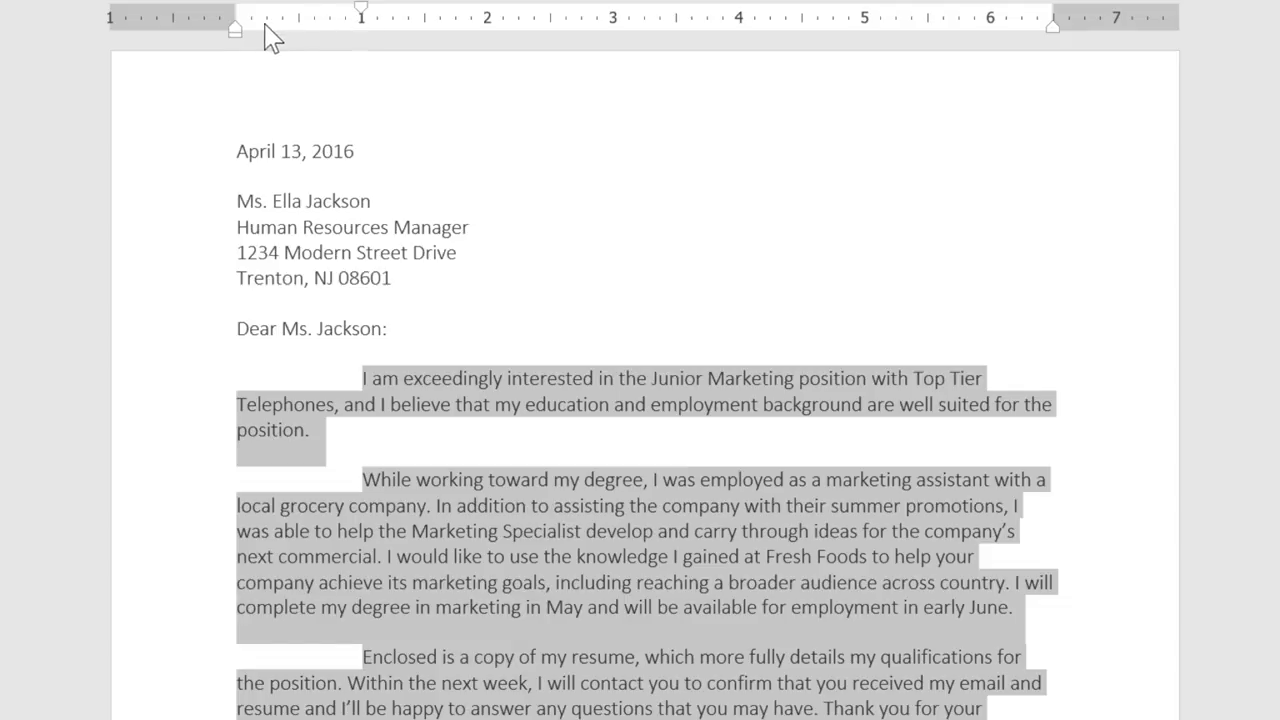
pyautogui.moveTo(243, 34)
pyautogui.mouseDown()
pyautogui.moveTo(451, 40)
pyautogui.moveTo(307, 42)
pyautogui.mouseUp()
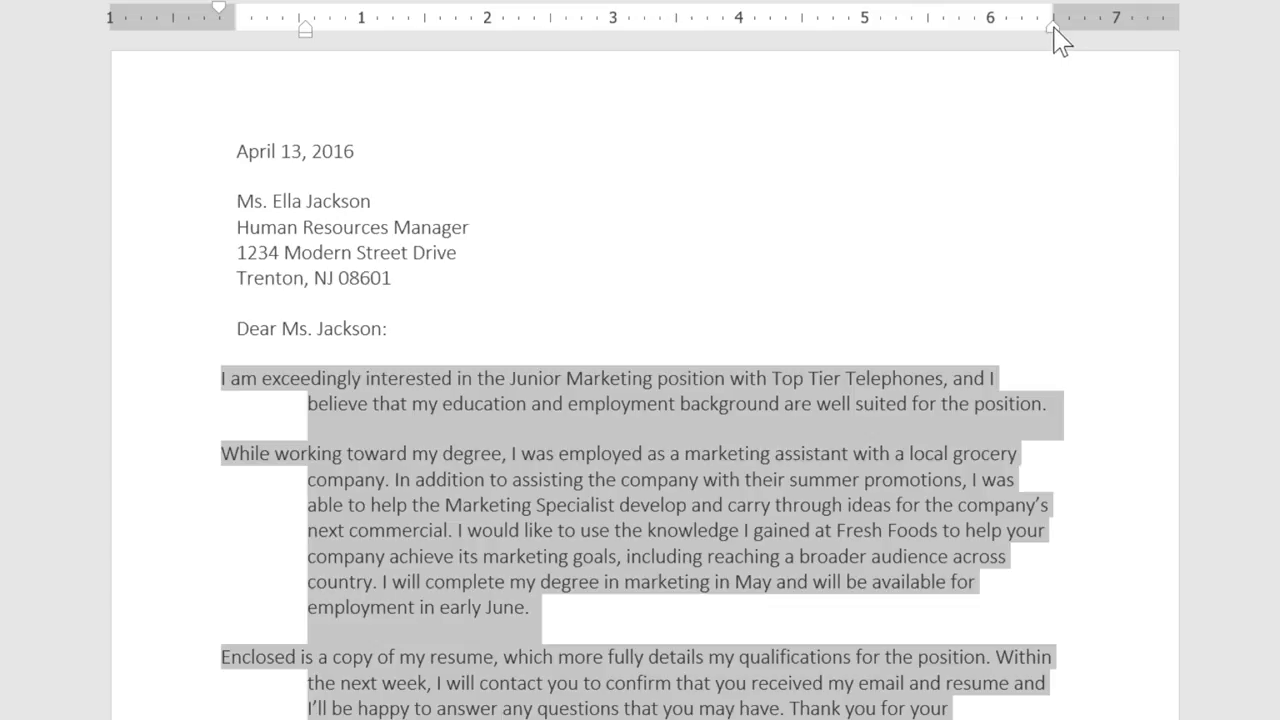
pyautogui.moveTo(1054, 27)
pyautogui.mouseDown()
pyautogui.moveTo(925, 41)
pyautogui.moveTo(1060, 38)
pyautogui.mouseUp()
# Return the body paragraphs' left indent to 0 and set their first-line indent to 0.25 inch
pyautogui.moveTo(307, 35); pyautogui.dragTo(242, 42)
pyautogui.moveTo(148, 10); pyautogui.dragTo(266, 10)
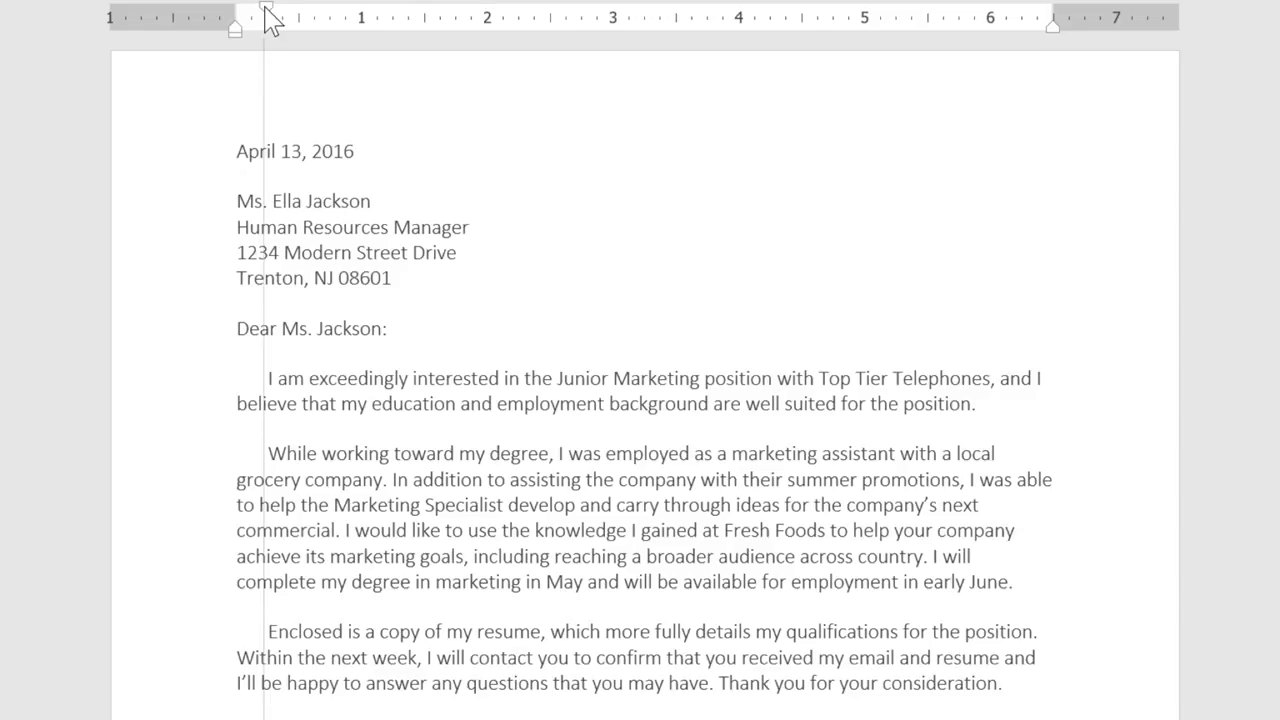
pyautogui.moveTo(266, 10); pyautogui.dragTo(266, 10)
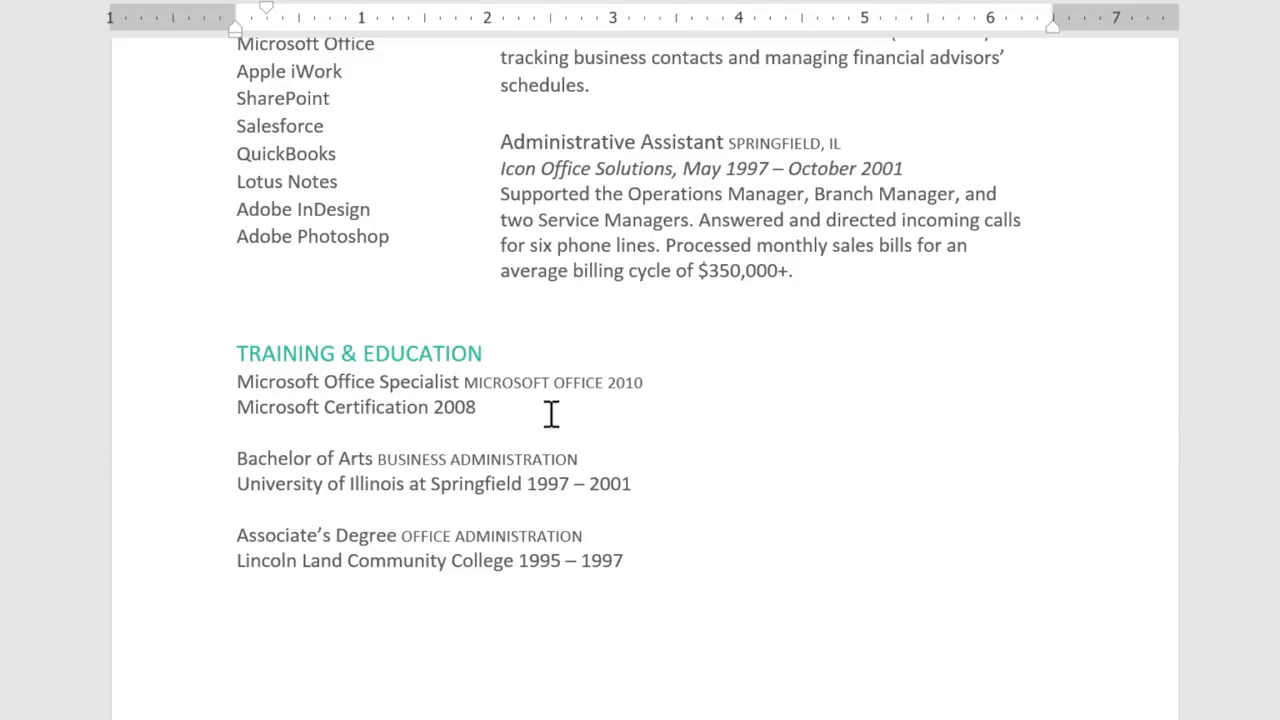
# Insert tabs before the dates of the three Training & Education entries so that the dates line up in one column
pyautogui.click(432, 408)
pyautogui.press('Tab')
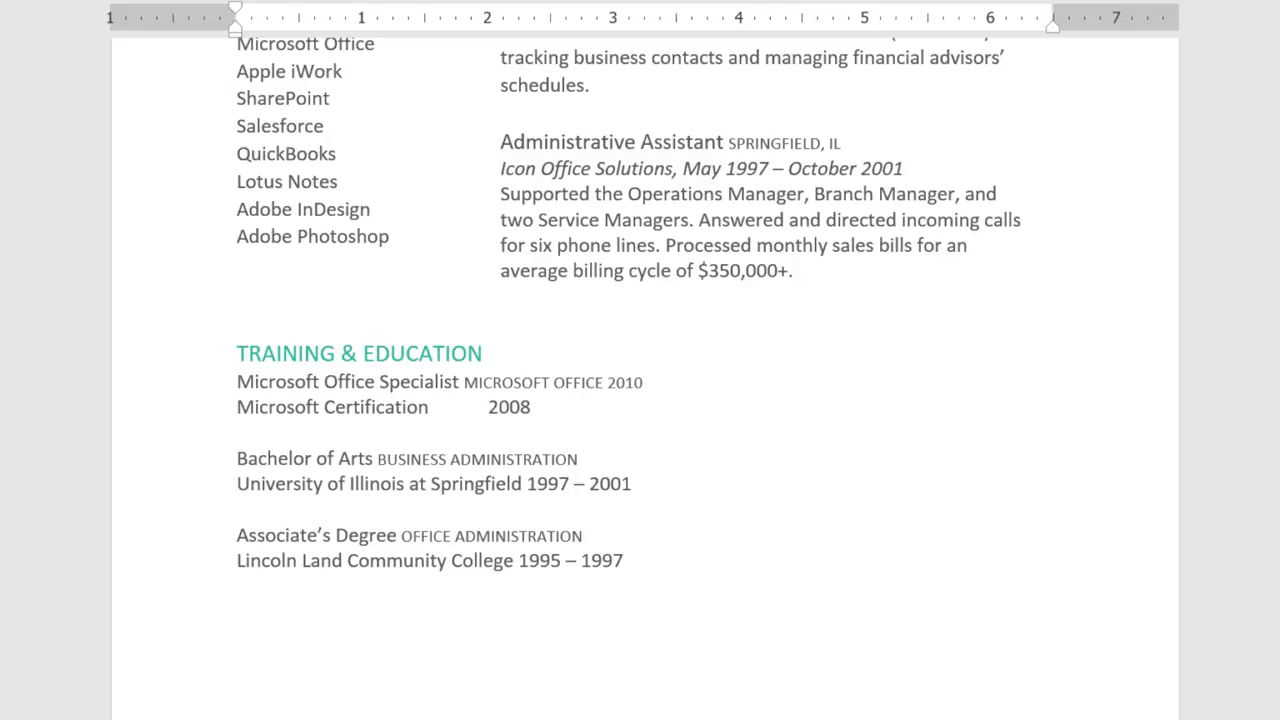
pyautogui.press('Tab')
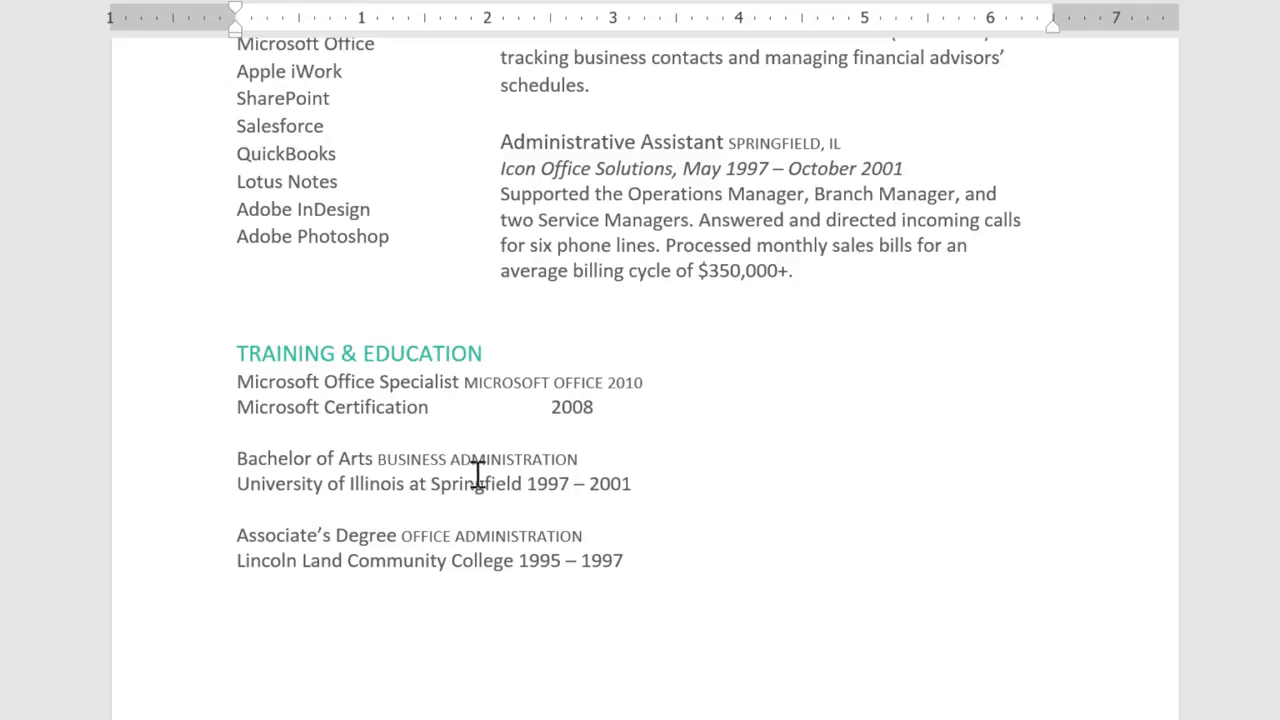
pyautogui.click(524, 483)
pyautogui.press('Tab')
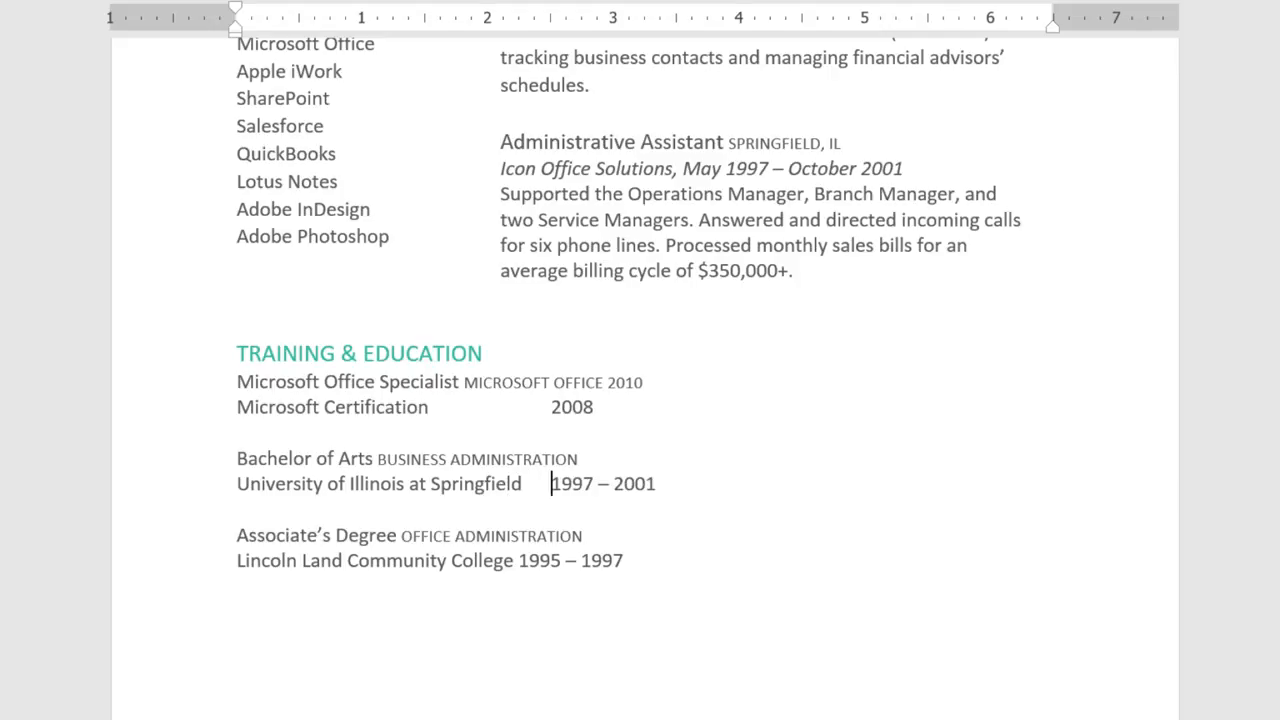
pyautogui.click(518, 562)
pyautogui.press('Tab')
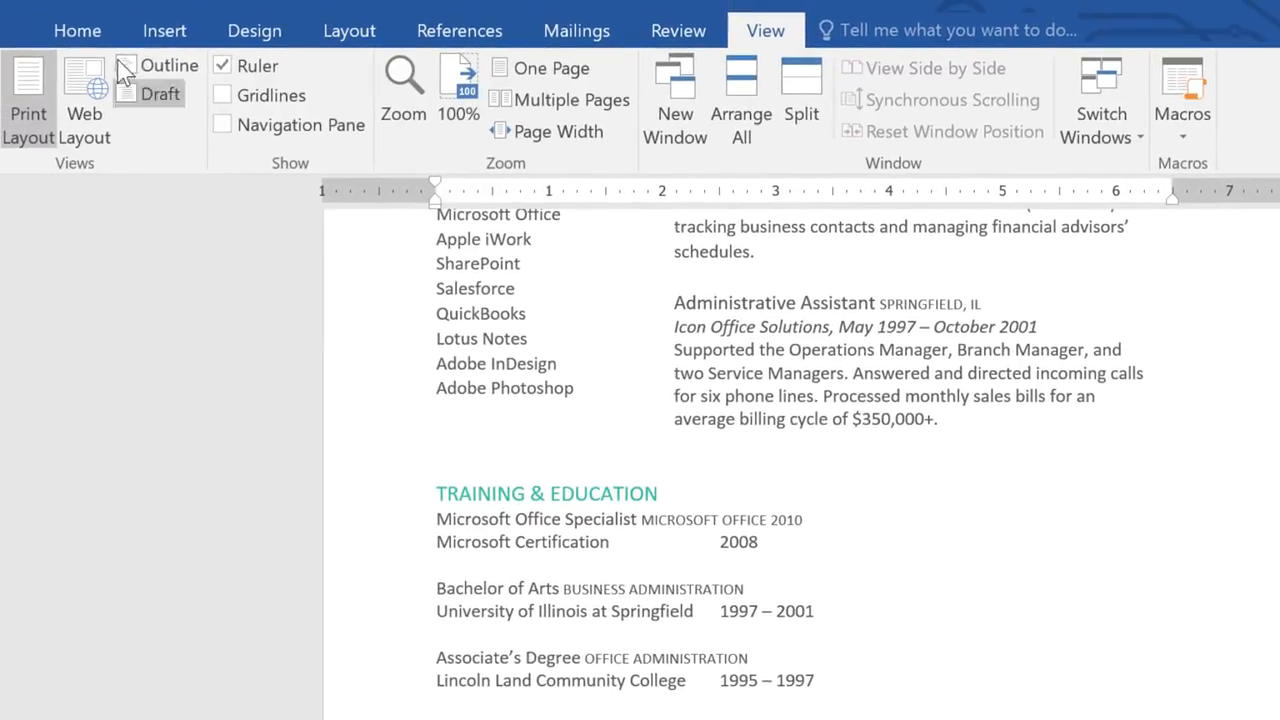
# Delete the tab characters before the three Training & Education dates, displaying the formatting marks only for this edit
pyautogui.click(100, 34)
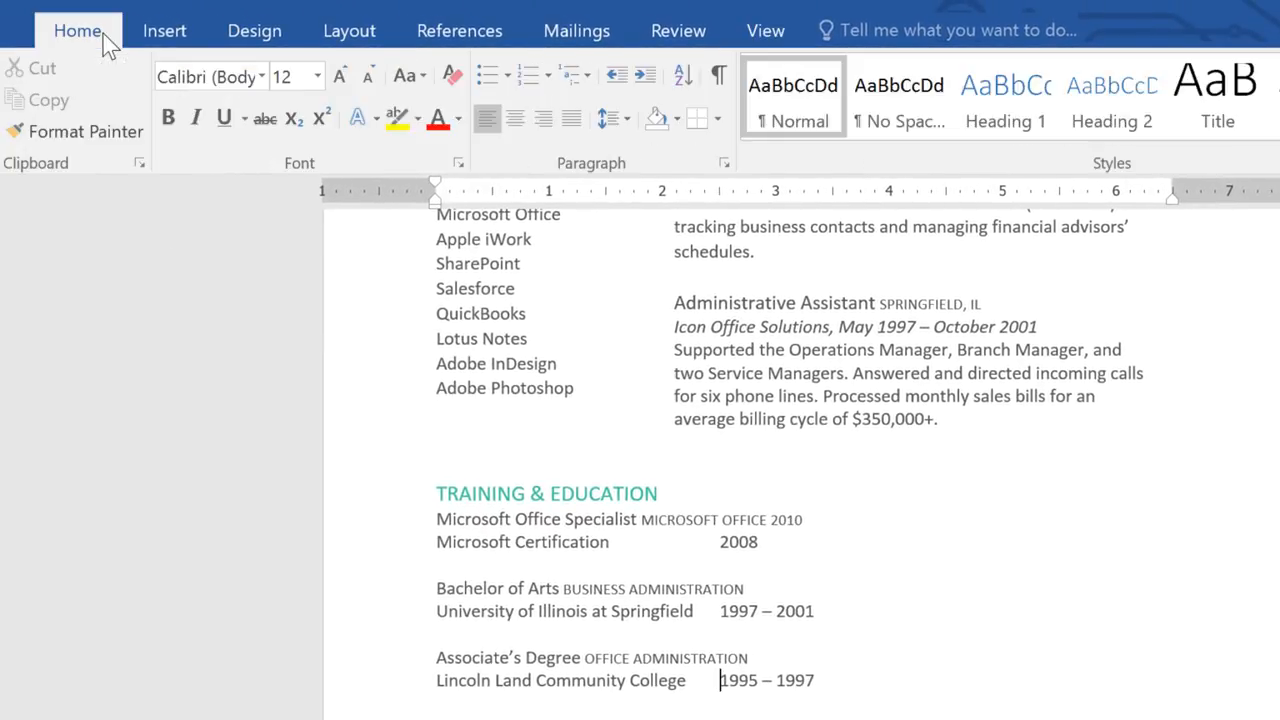
pyautogui.click(720, 80)
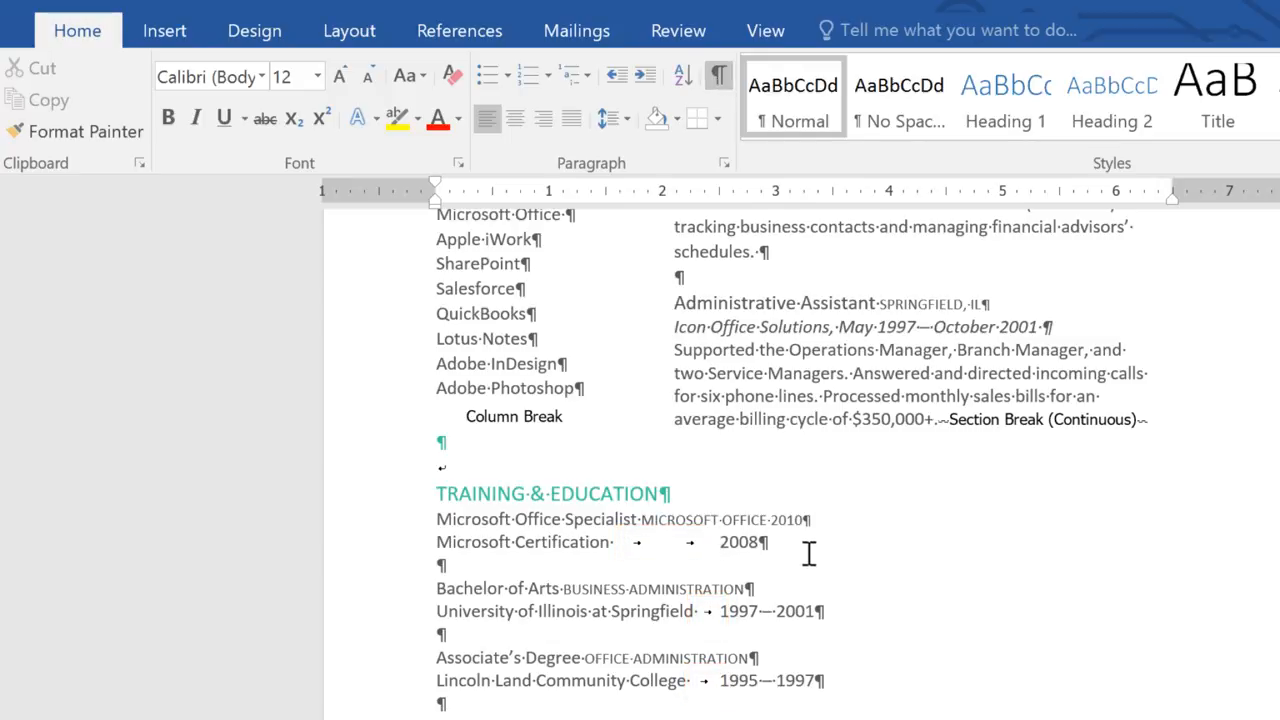
pyautogui.press('BackSpace')
pyautogui.press('BackSpace')
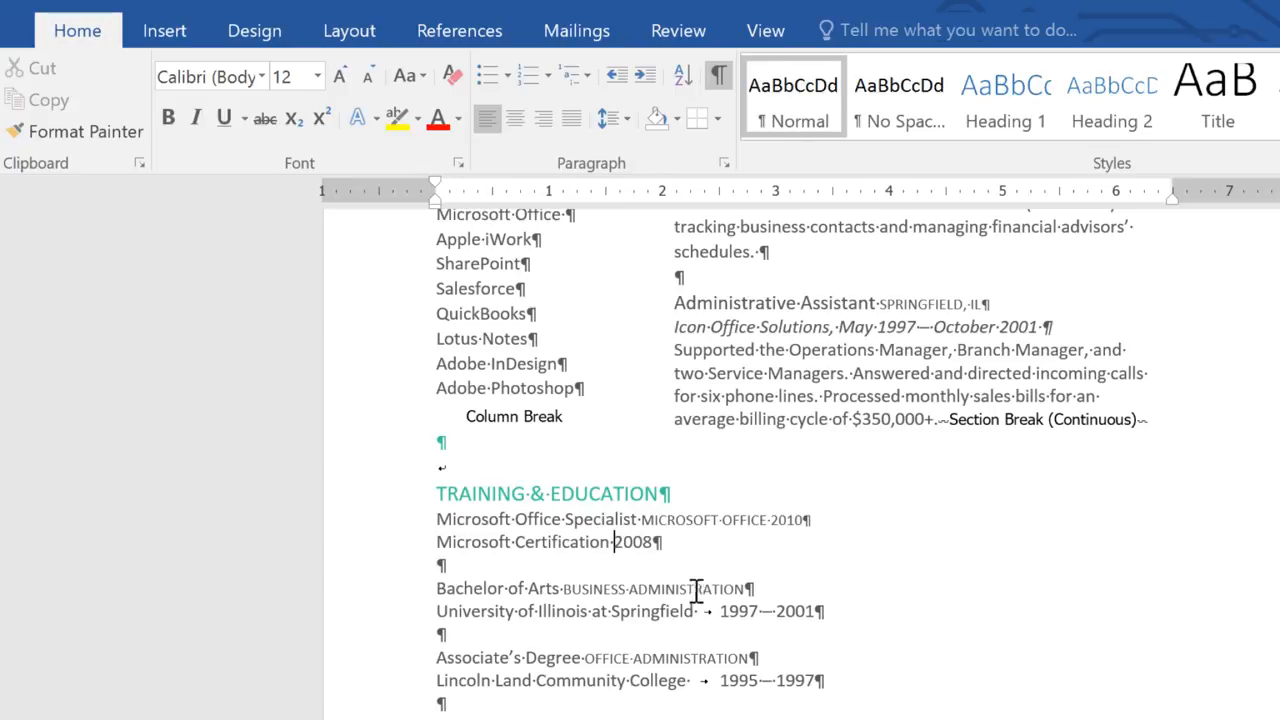
pyautogui.click(719, 610)
pyautogui.press('BackSpace')
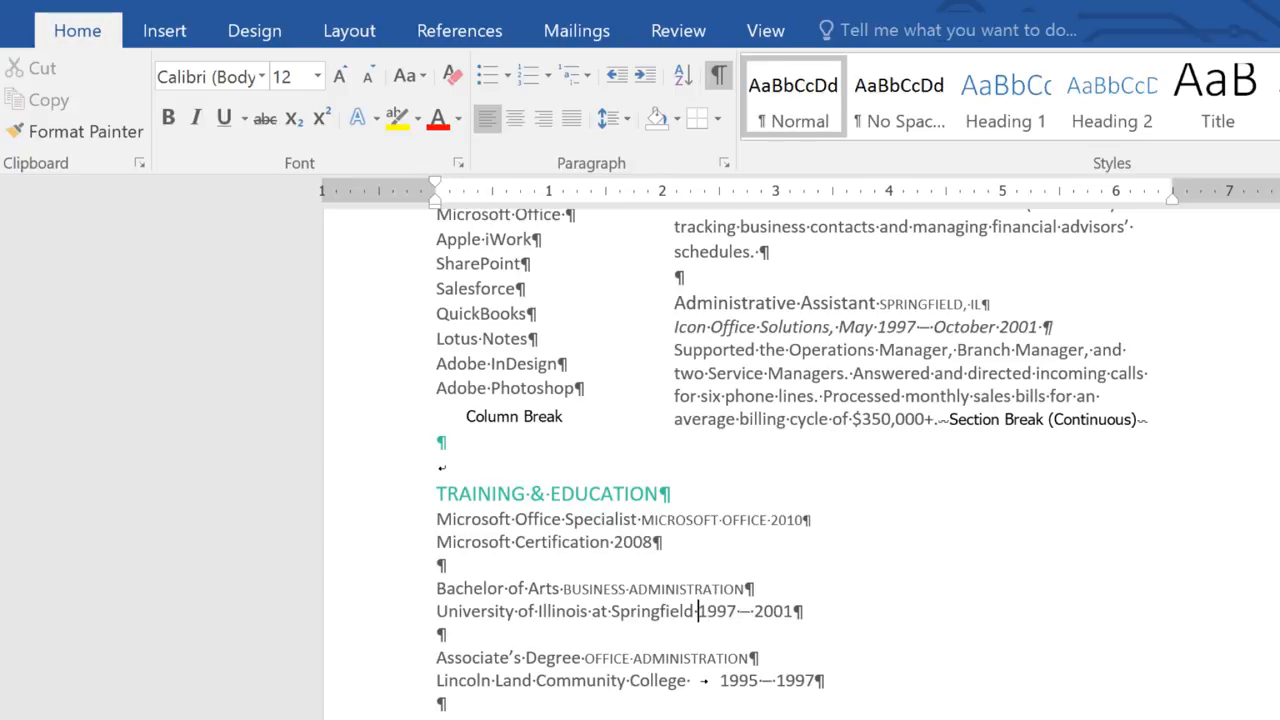
pyautogui.click(720, 681)
pyautogui.press('BackSpace')
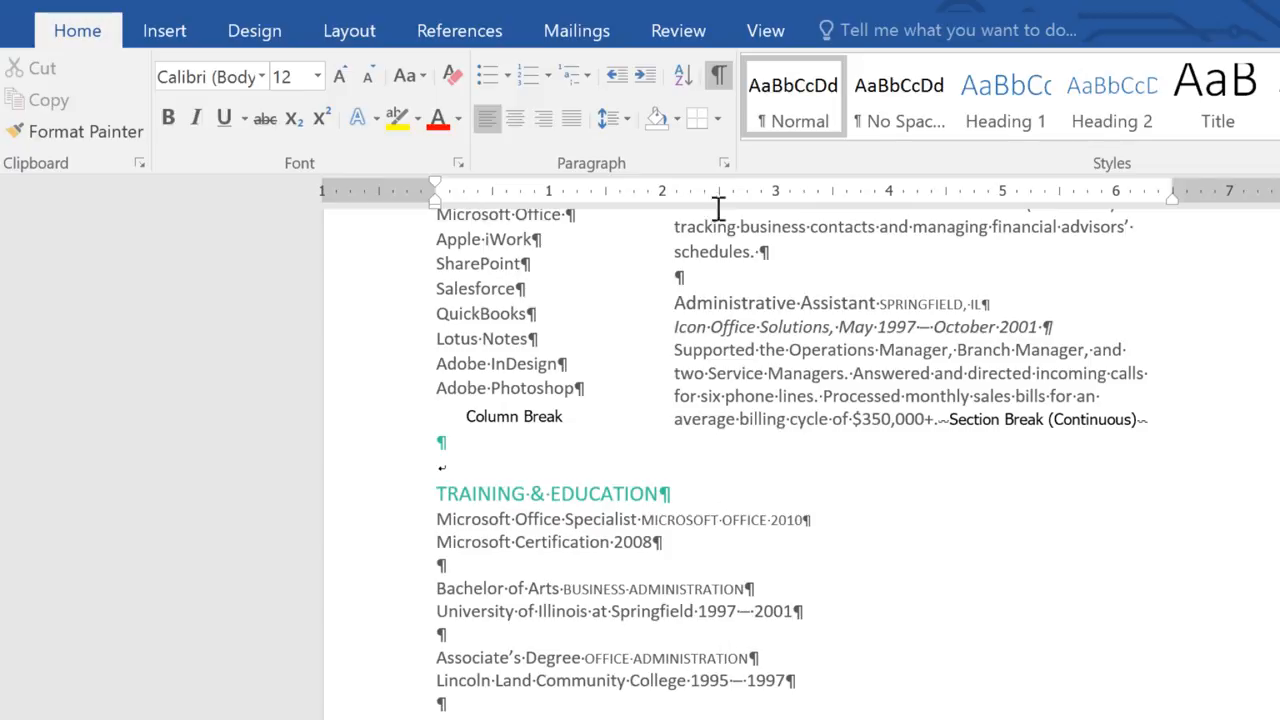
pyautogui.click(719, 78)
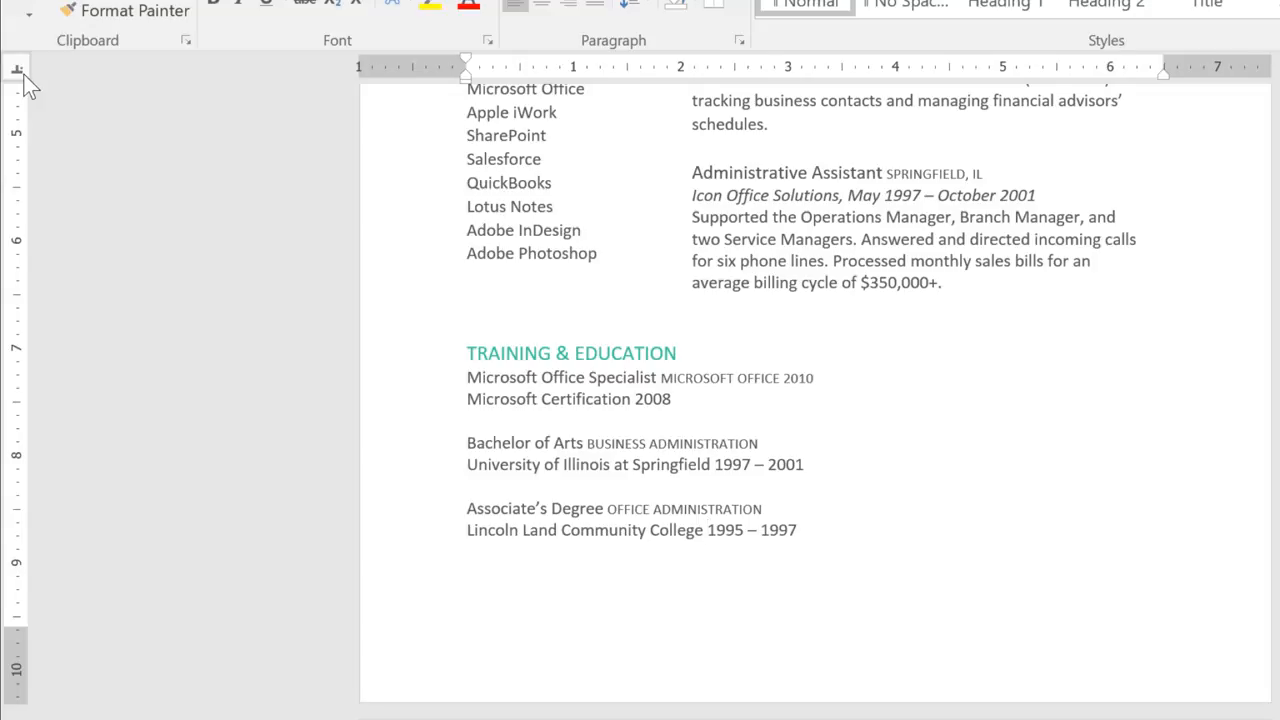
# Add a right-aligned tab stop at 6 inches to all the lines under the Training & Education heading
pyautogui.click(23, 74)
pyautogui.click(23, 74)
pyautogui.click(24, 76)
pyautogui.moveTo(465, 375); pyautogui.dragTo(797, 556)
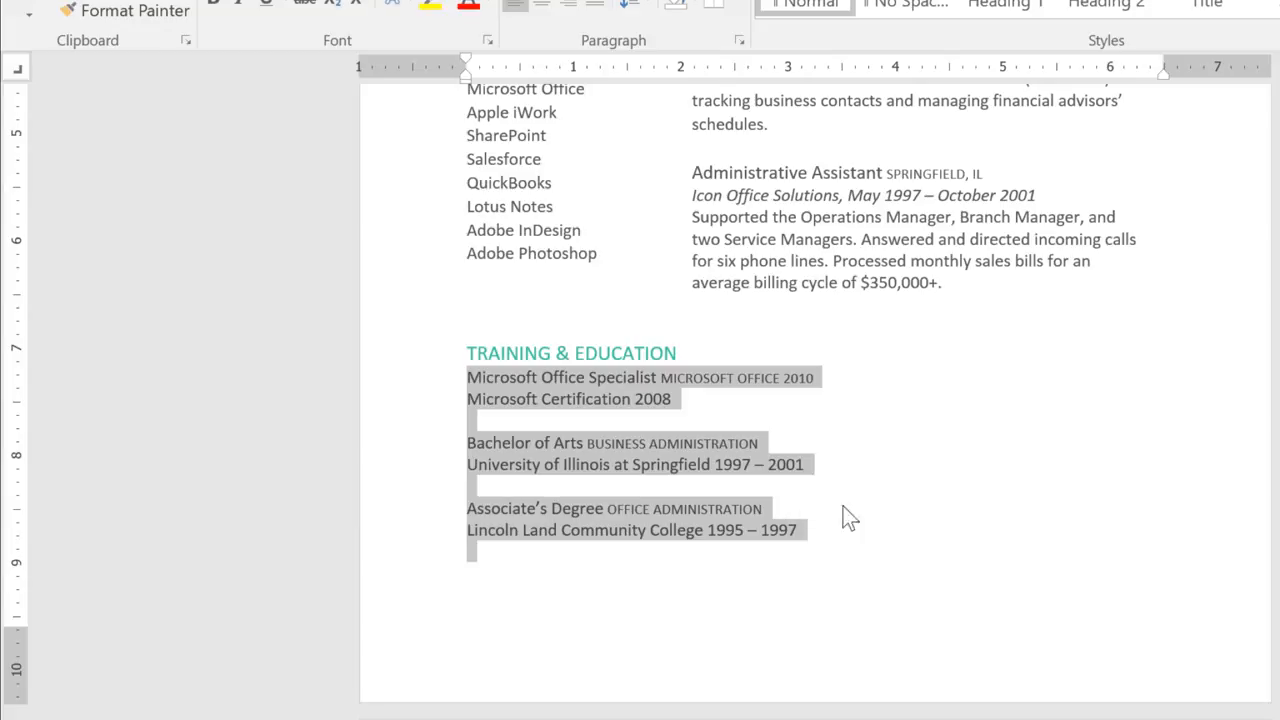
pyautogui.click(1109, 80)
pyautogui.moveTo(1057, 80); pyautogui.dragTo(1086, 134)
# Insert one tab before 2008, 1997 – 2001 and 1995 – 1997 to align the dates at the right tab stop
pyautogui.click(636, 399)
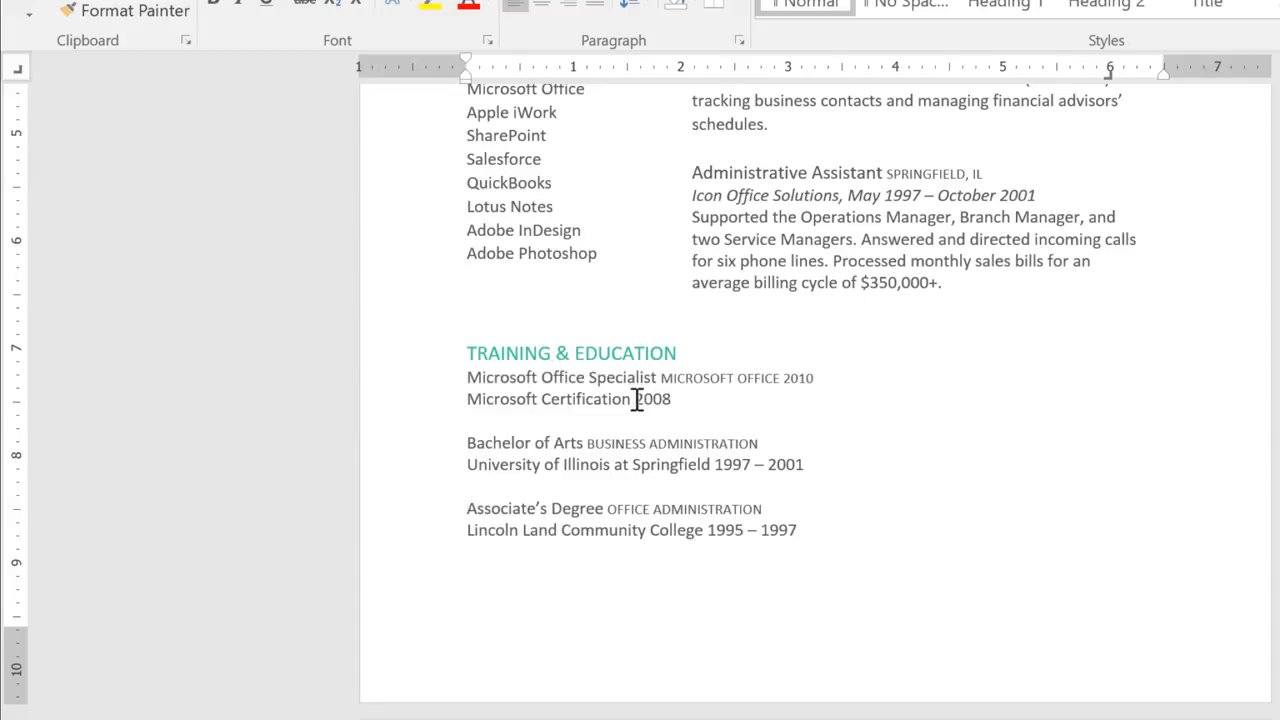
pyautogui.press('Tab')
pyautogui.click(713, 465)
pyautogui.press('Tab')
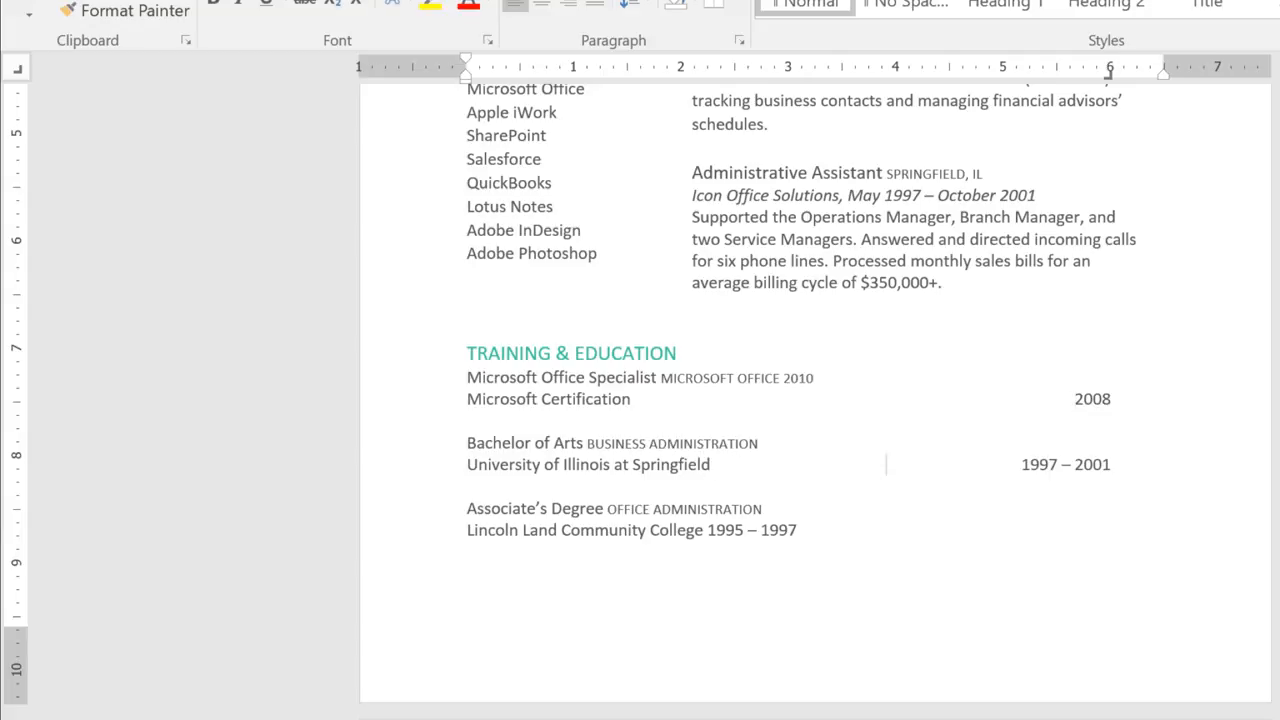
pyautogui.click(707, 530)
pyautogui.press('Tab')
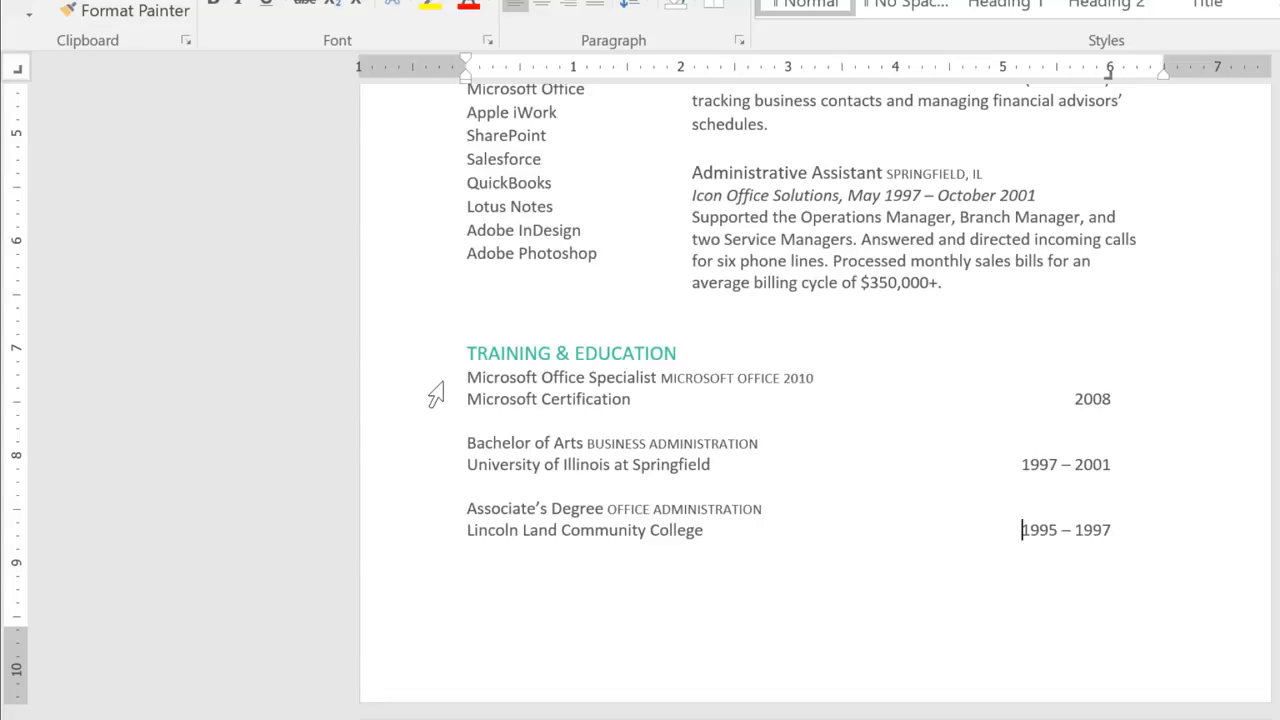
# Try the Training & Education tab stop at about 1.7 inches and return it to 6 inches
pyautogui.moveTo(466, 375); pyautogui.dragTo(826, 565)
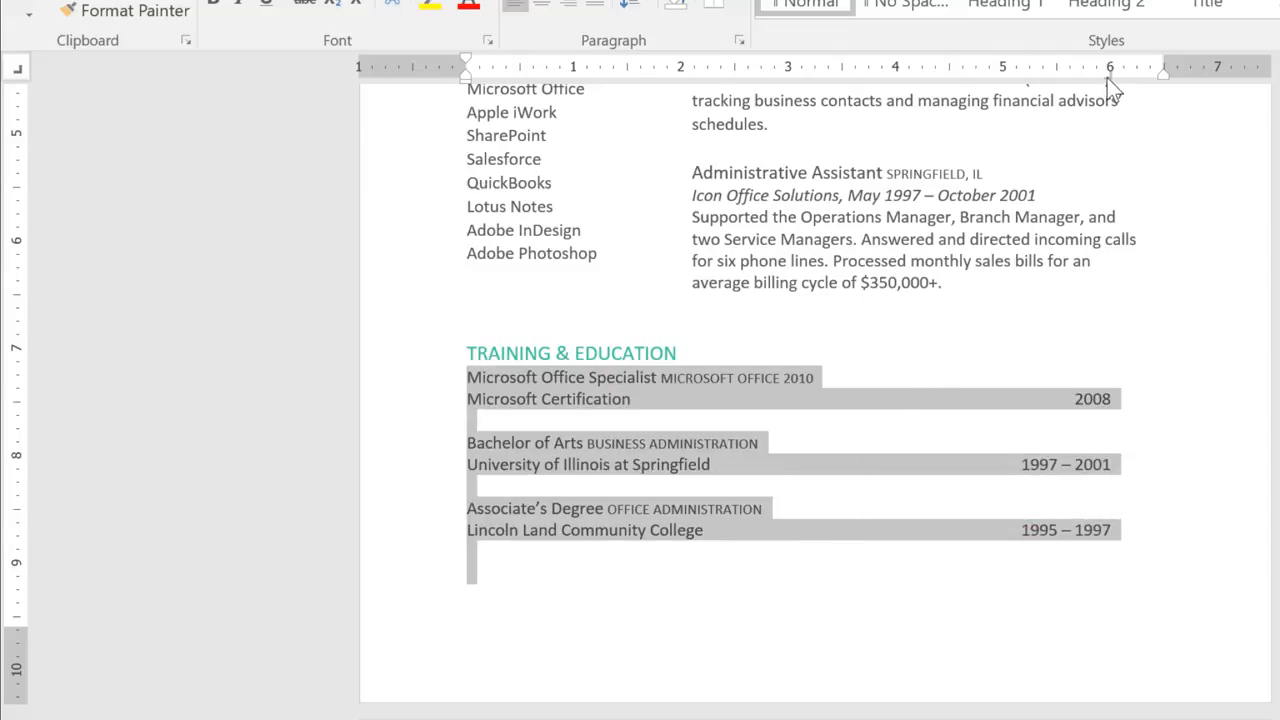
pyautogui.moveTo(1109, 72); pyautogui.dragTo(646, 77)
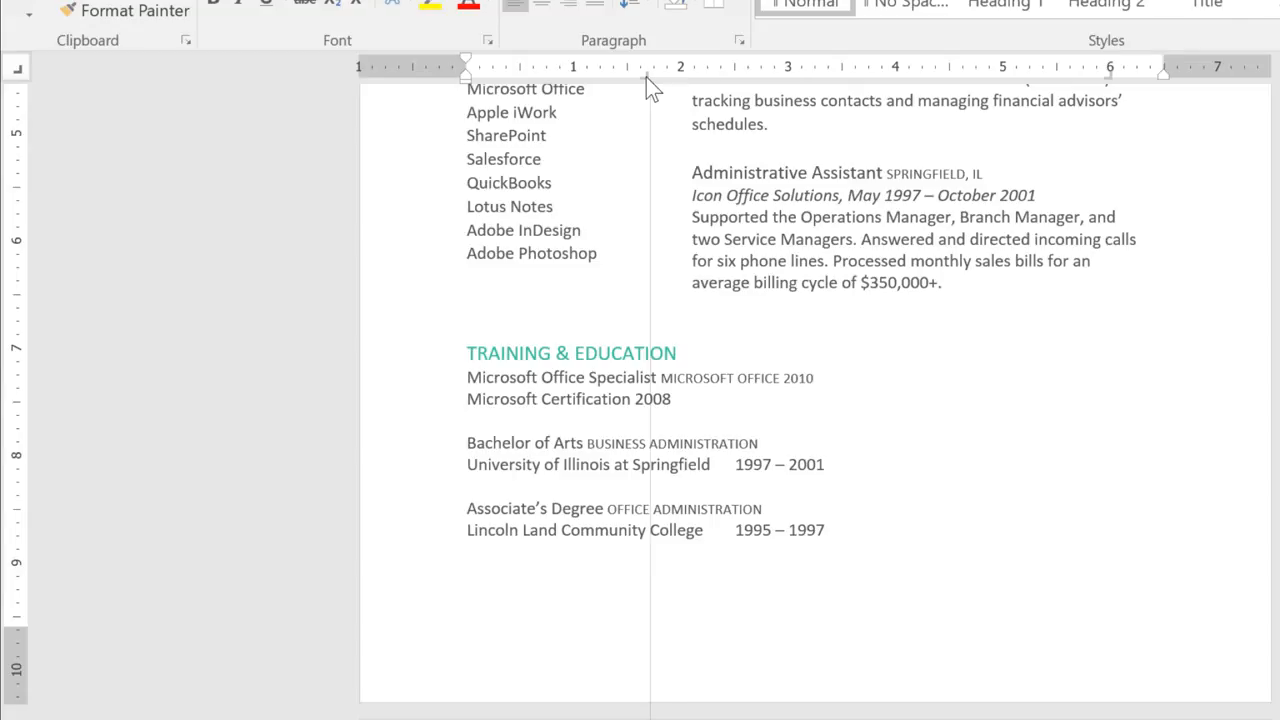
pyautogui.moveTo(646, 77); pyautogui.dragTo(1110, 83)
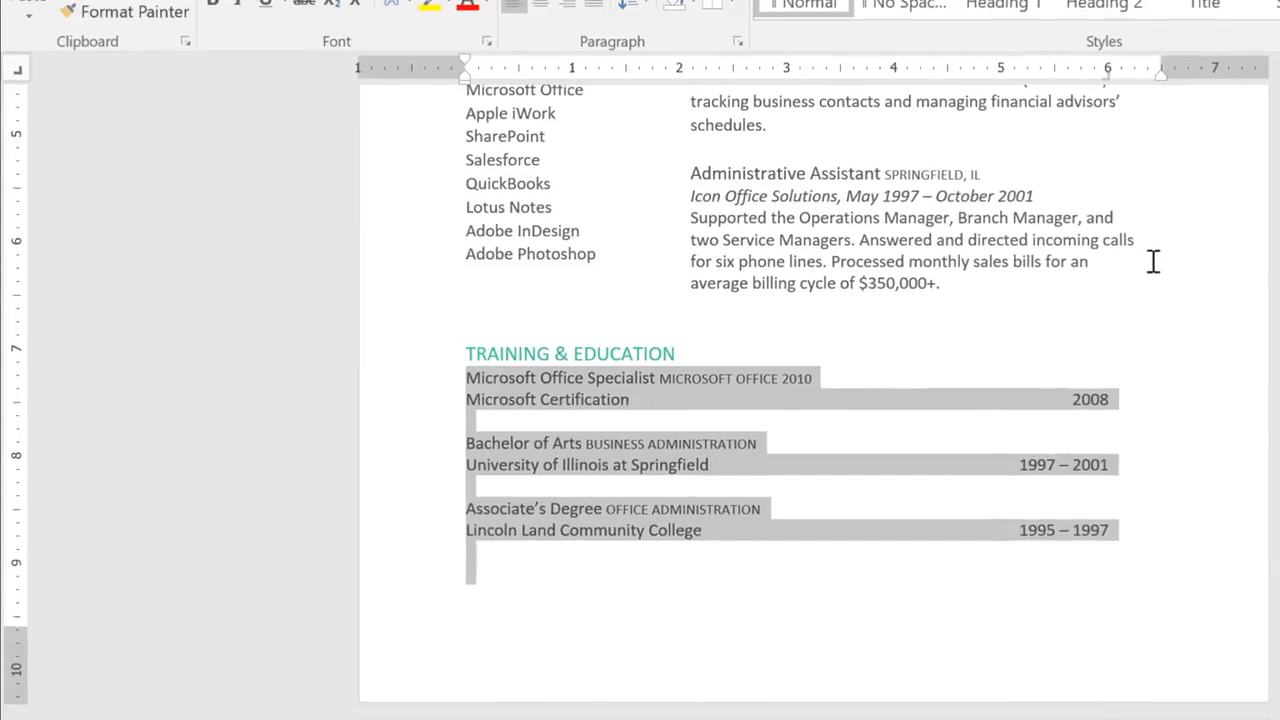
pyautogui.click(1145, 292)
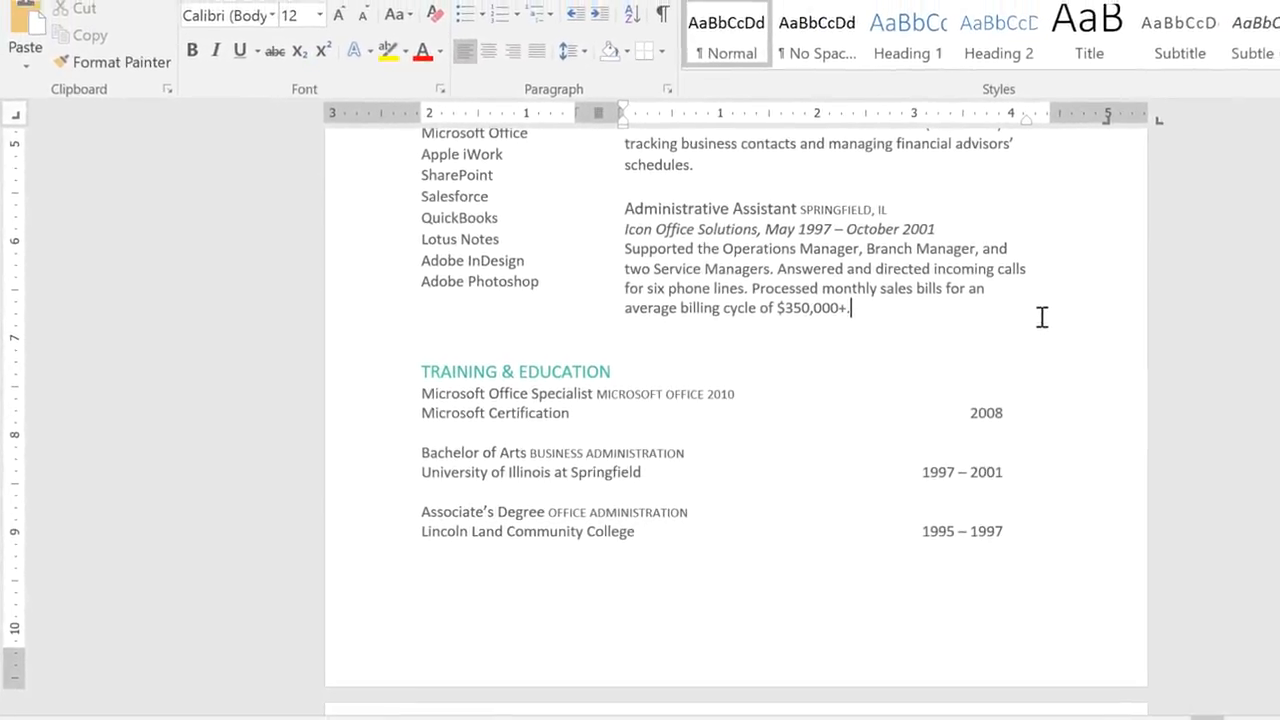